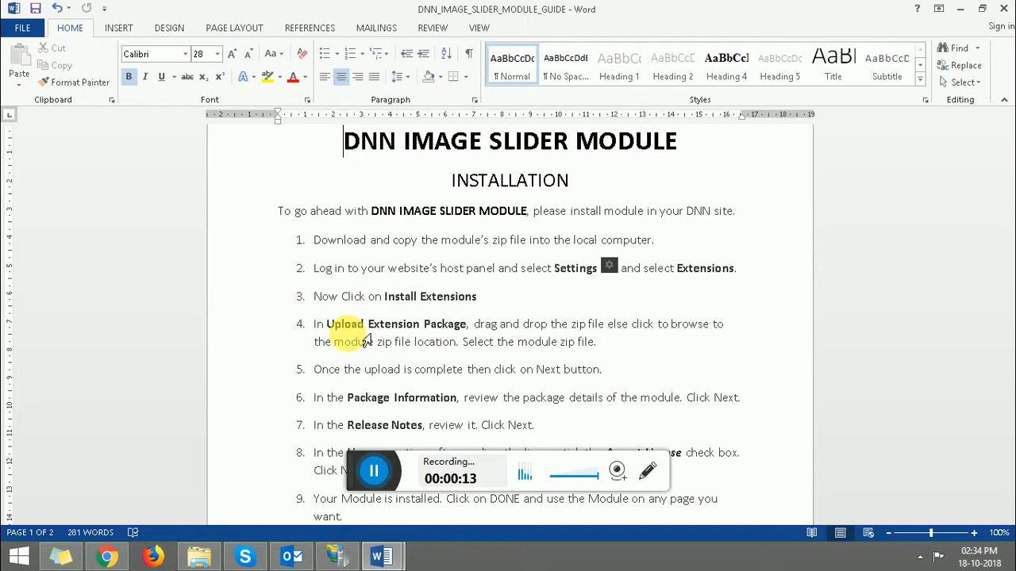
- Read the feature list in DNN_IMAGE_SLIDER_MODULE_FEATURE and return to the installation steps in DNN_IMAGE_SLIDER_MODULE_GUIDE
click(381, 557)
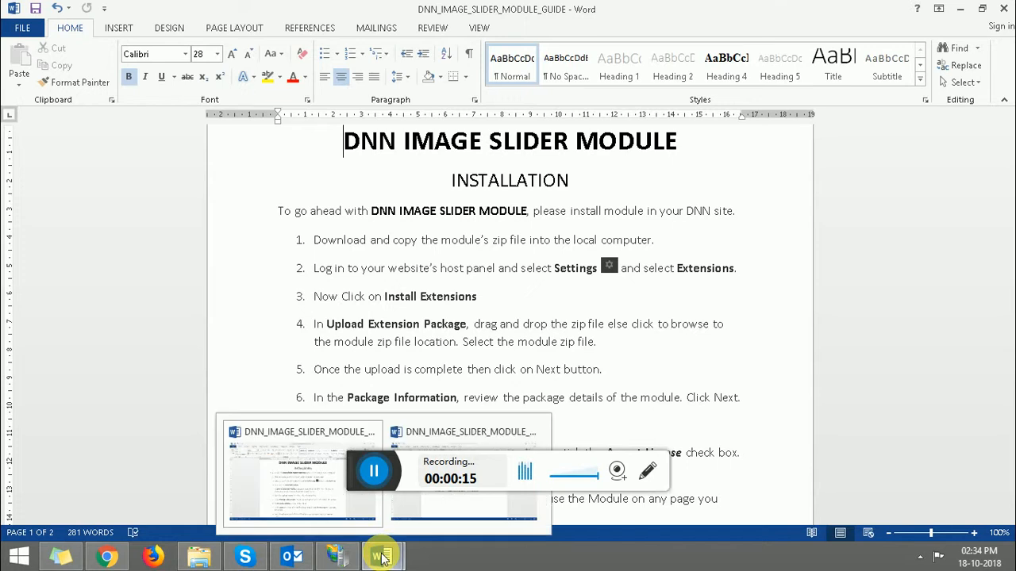
click(448, 508)
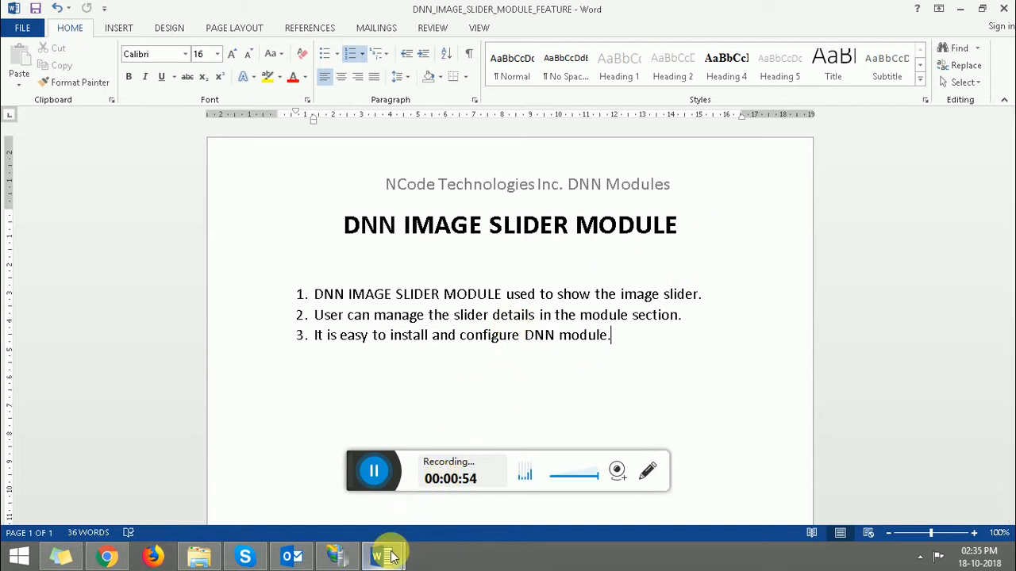
mouse_move(389, 555)
click(321, 491)
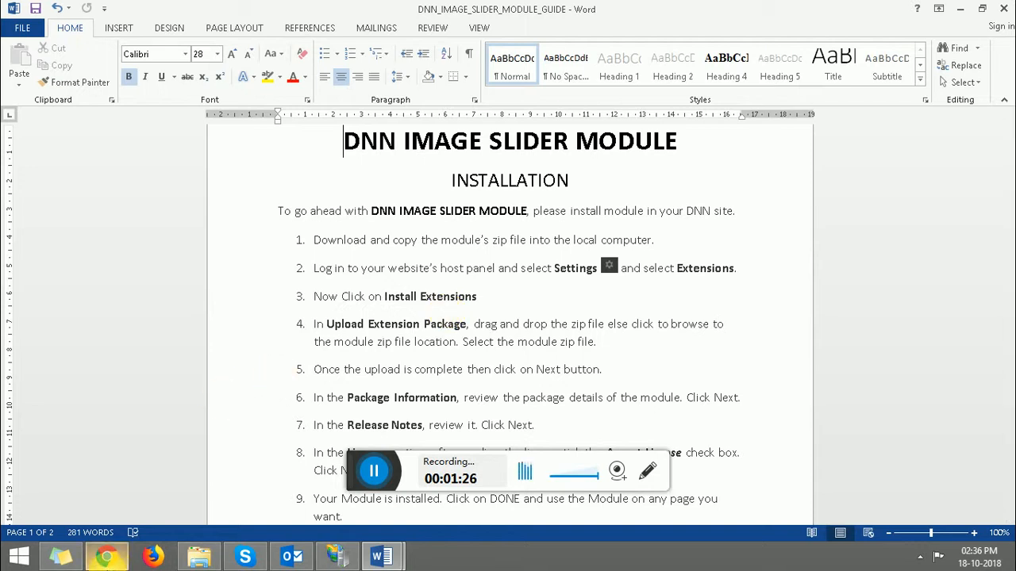
- Switch to the DNN site in Chrome and start installing a new extension from the Extensions settings
click(111, 560)
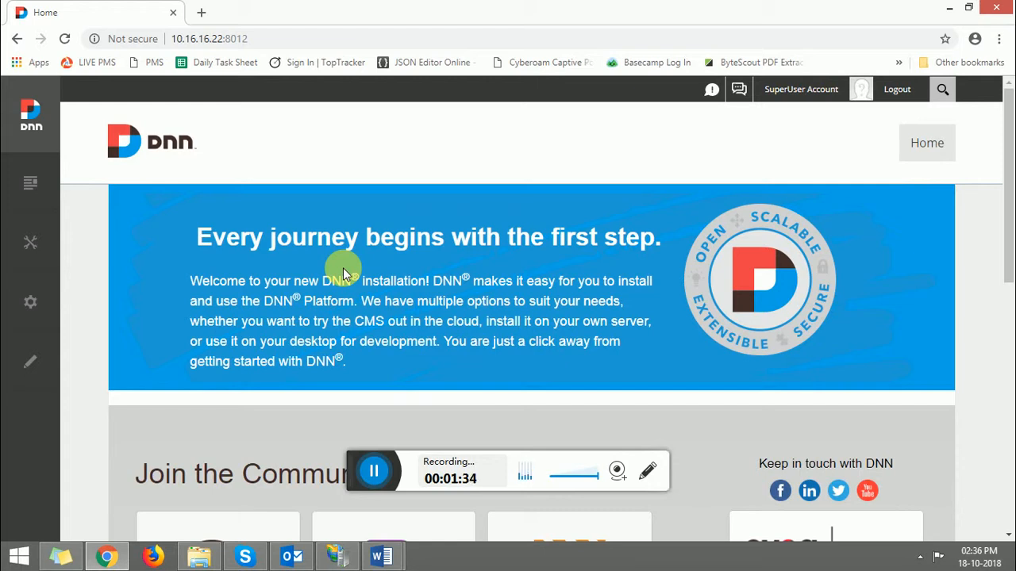
mouse_move(26, 309)
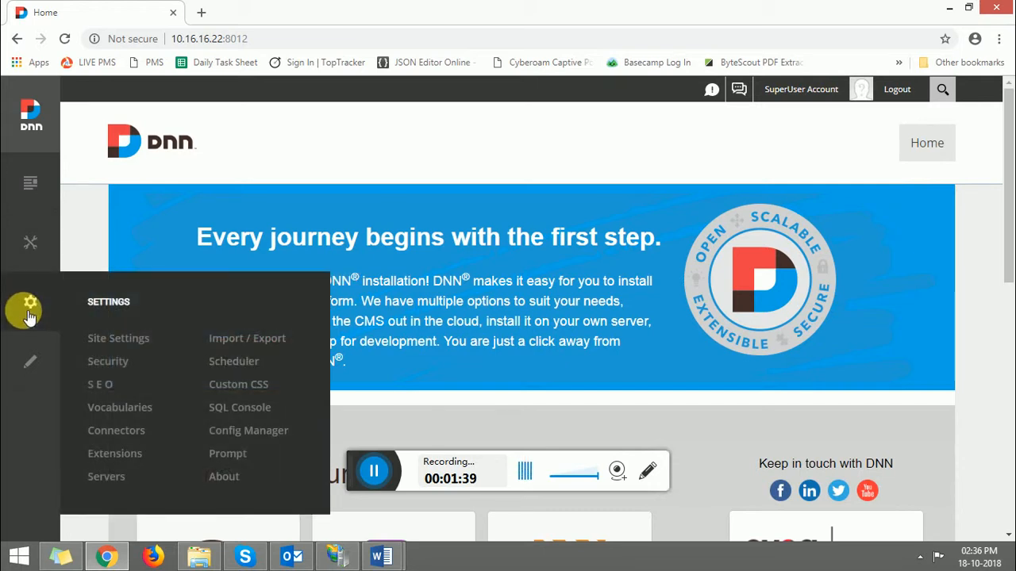
click(114, 454)
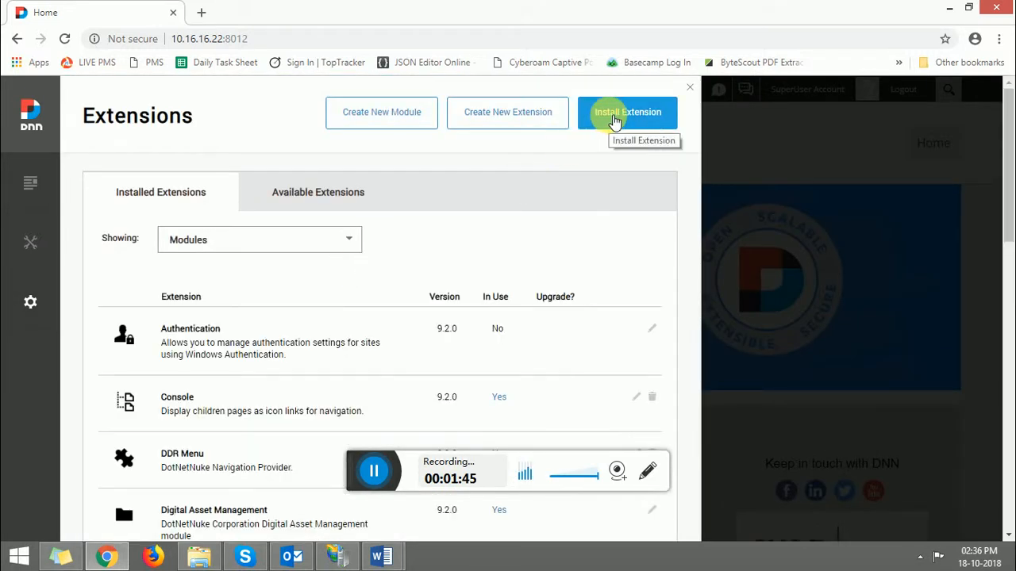
click(615, 121)
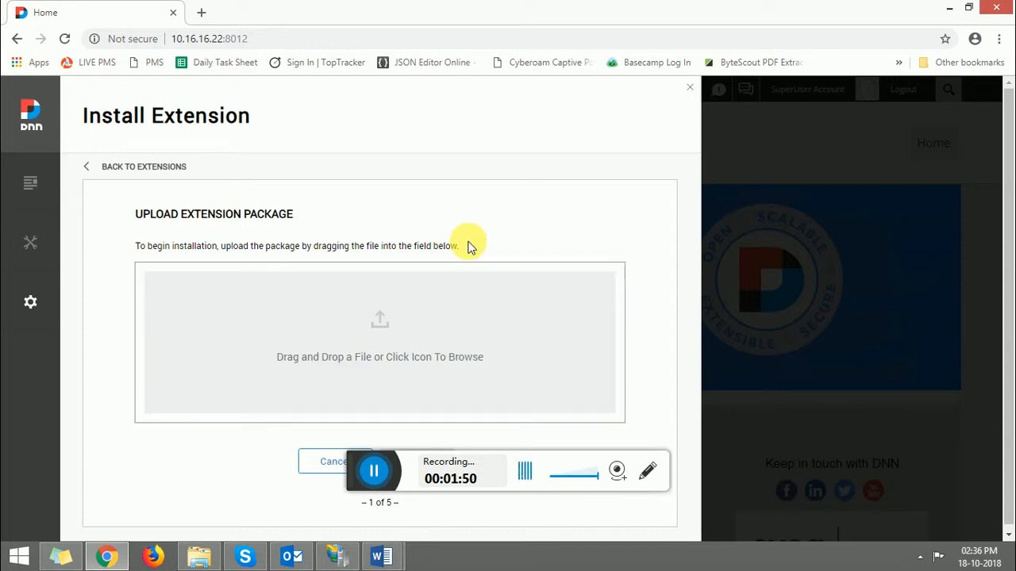
- Upload DNN Image Slider_1.0.0_Install.zip from the DNN IMAGE SLIDER folder as the extension package and proceed to the package information
click(202, 558)
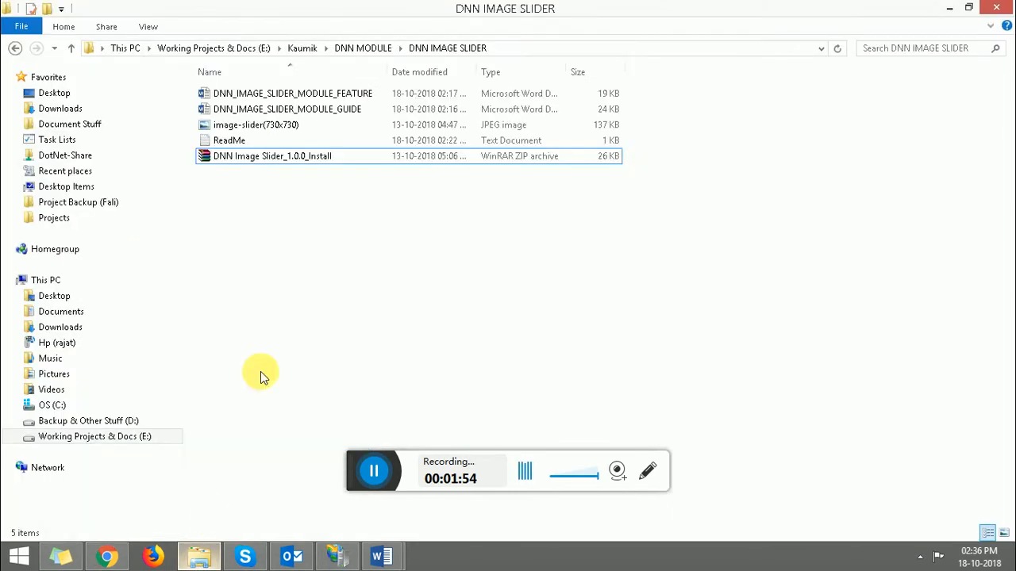
click(282, 161)
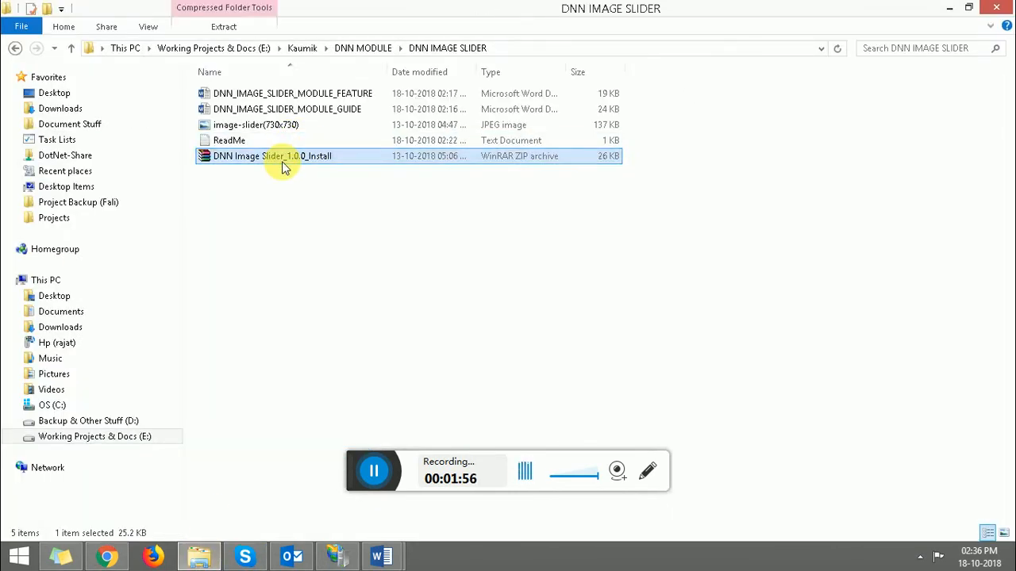
drag(282, 161, 271, 379)
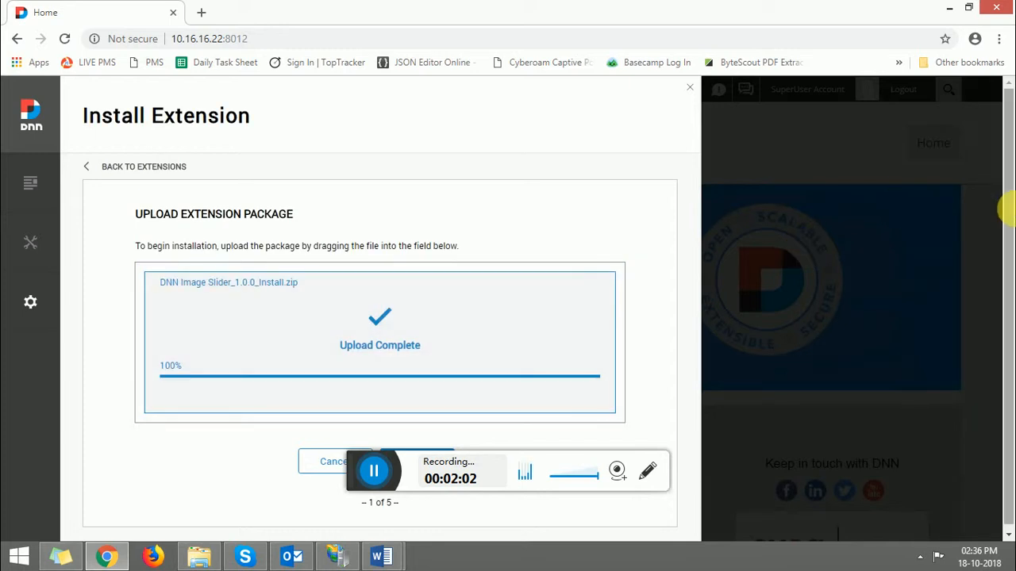
drag(1008, 212, 1013, 236)
scroll(1010, 224, up, 1)
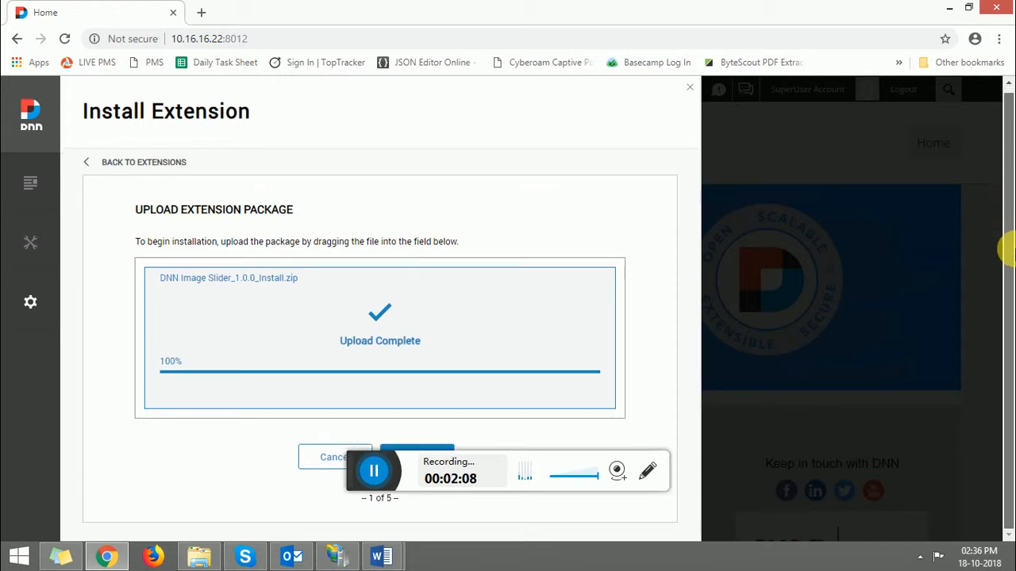
click(399, 449)
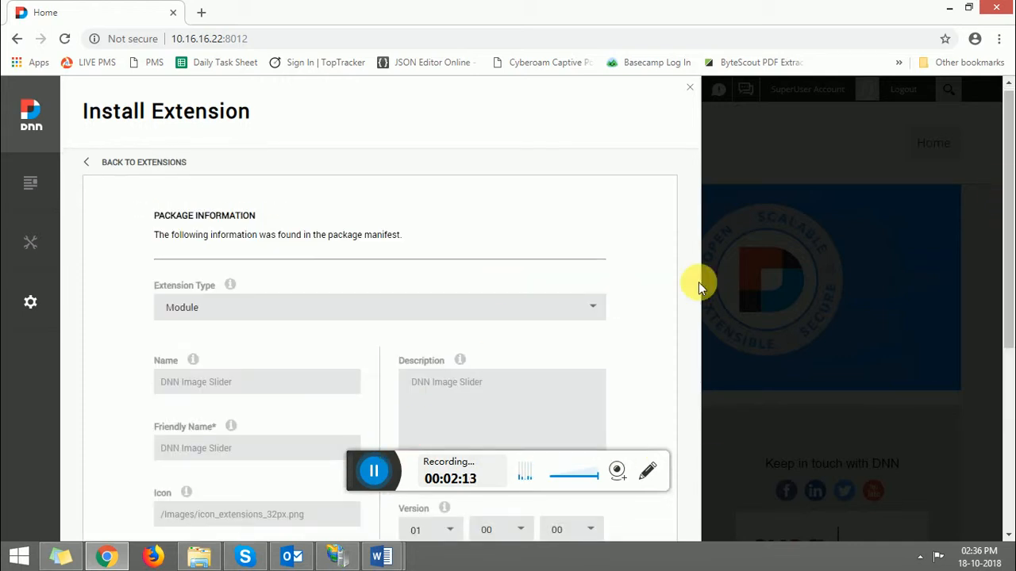
- Go through the package information and release notes, accept the license, finish the installation and close the extensions list
drag(998, 188, 1006, 339)
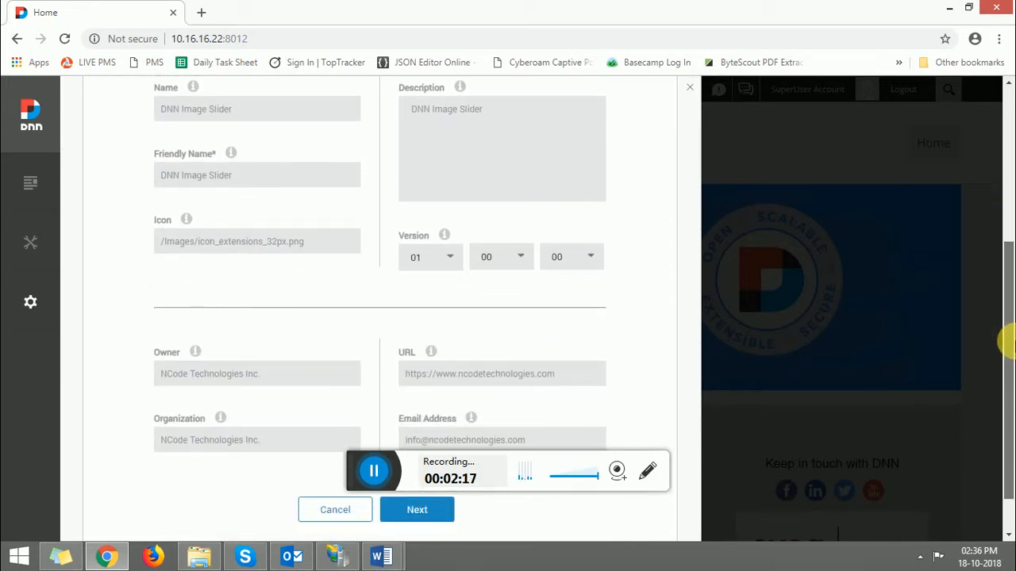
click(403, 517)
click(419, 436)
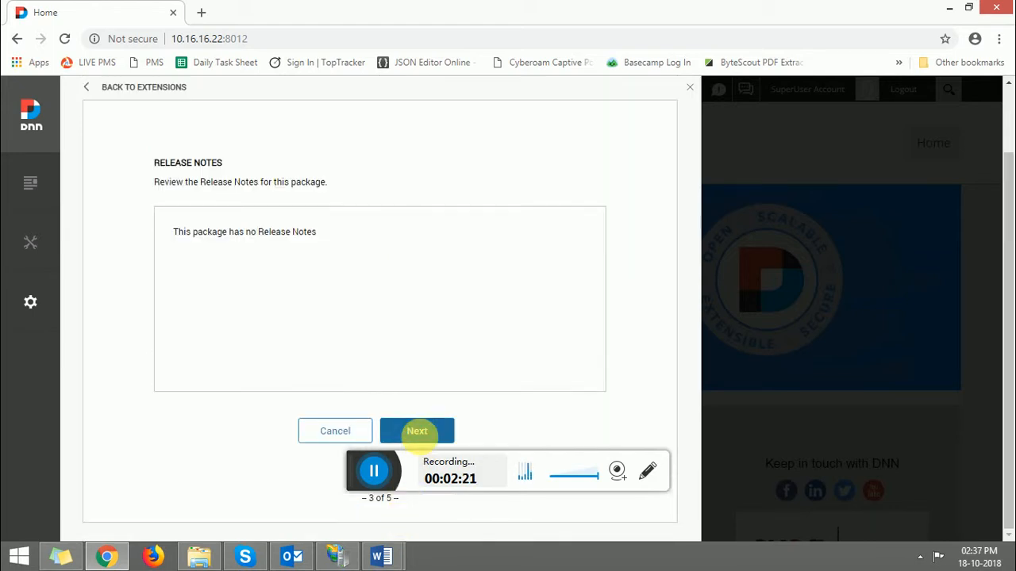
click(339, 389)
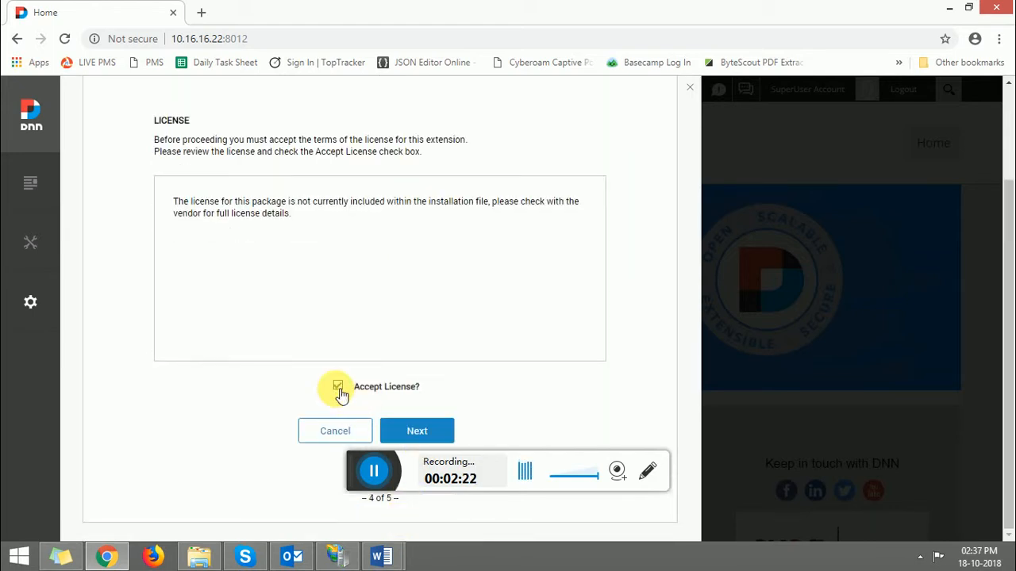
click(414, 431)
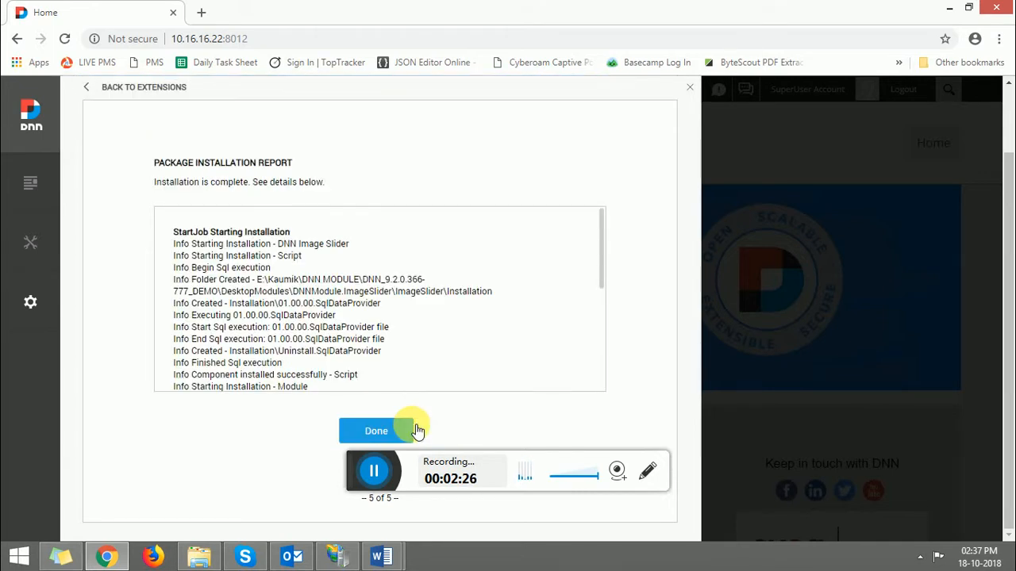
click(391, 431)
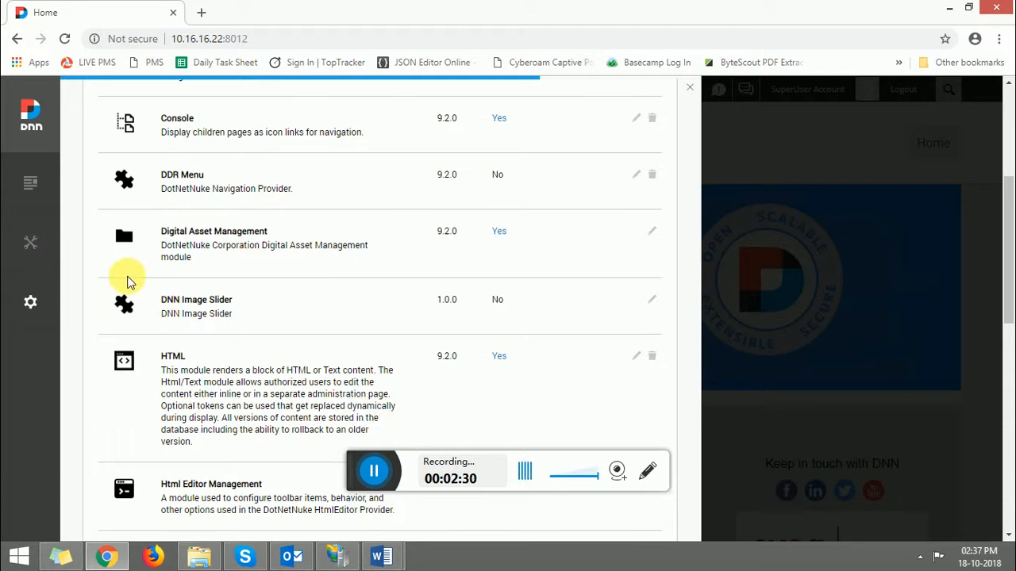
drag(162, 300, 245, 317)
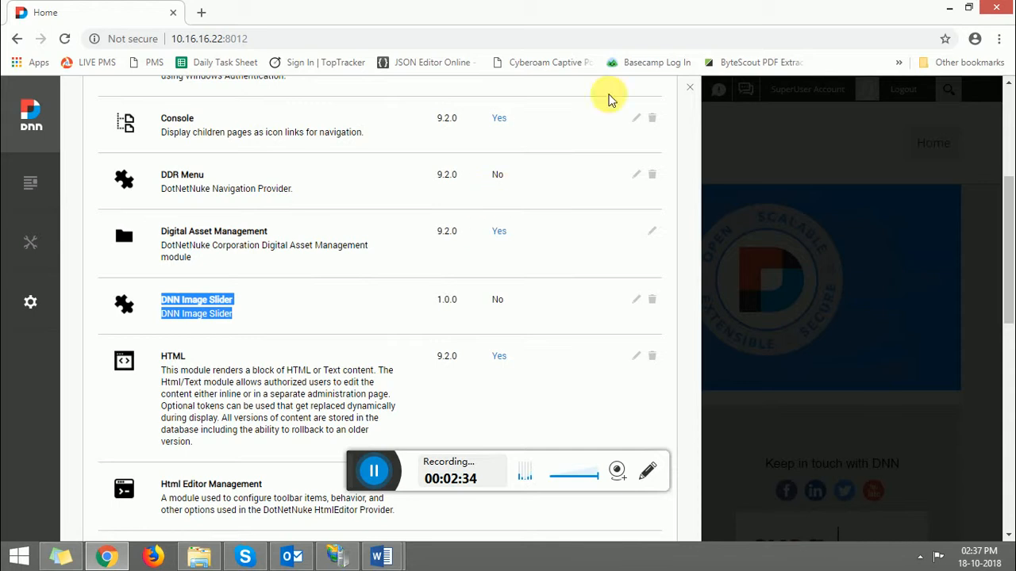
click(692, 91)
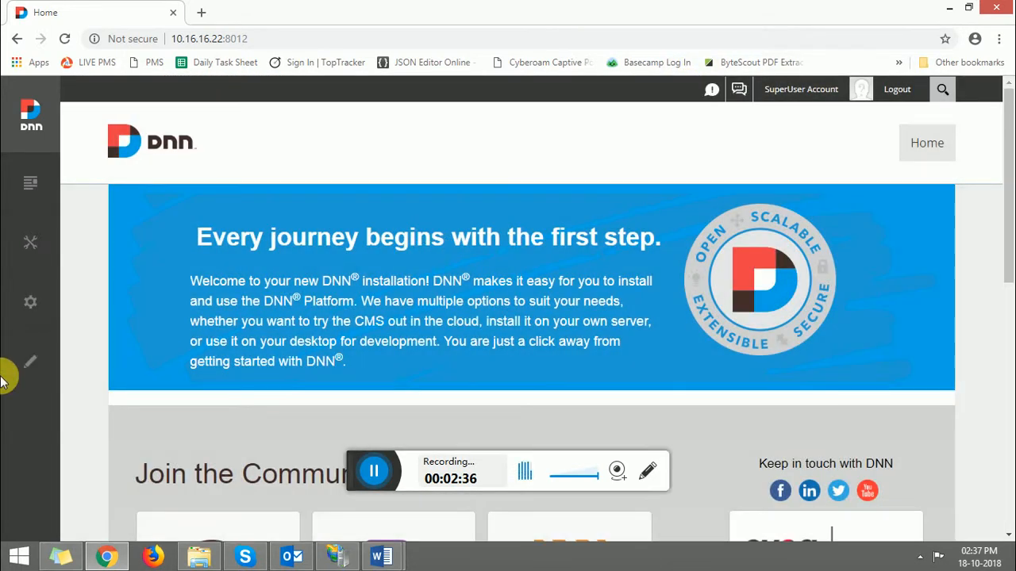
- Add a new standard page named Image slider to the site
mouse_move(46, 308)
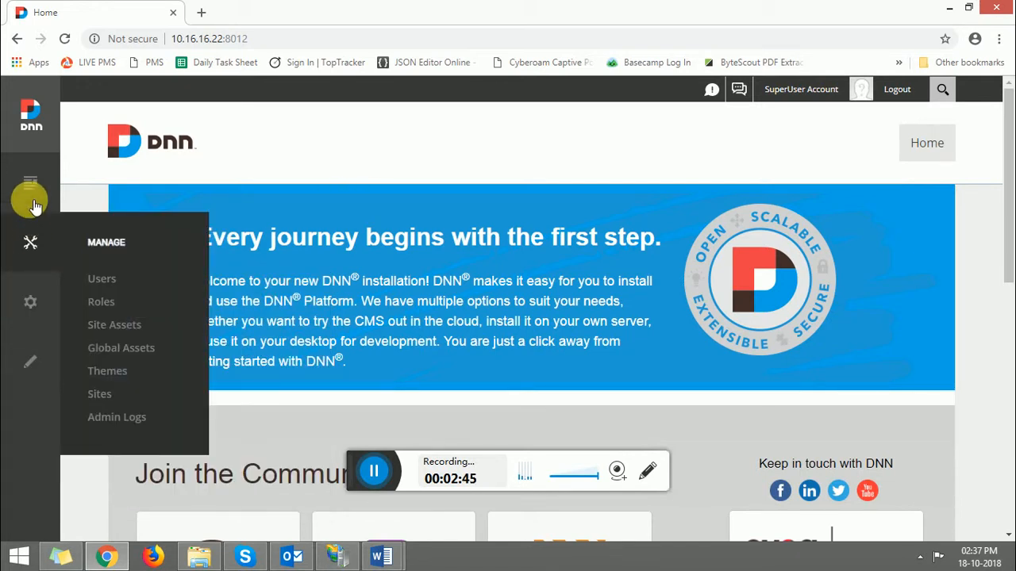
mouse_move(32, 196)
click(91, 220)
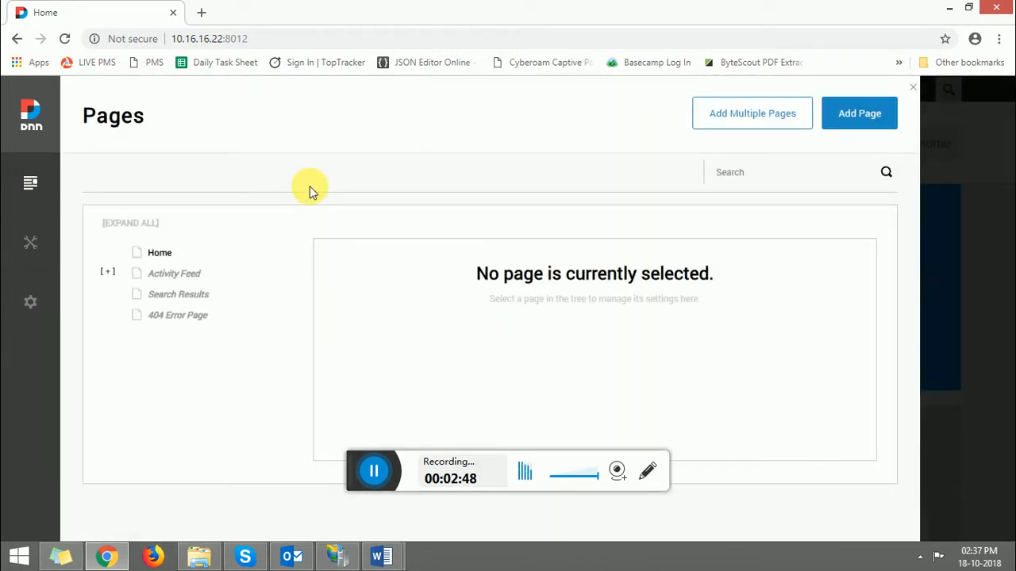
click(868, 125)
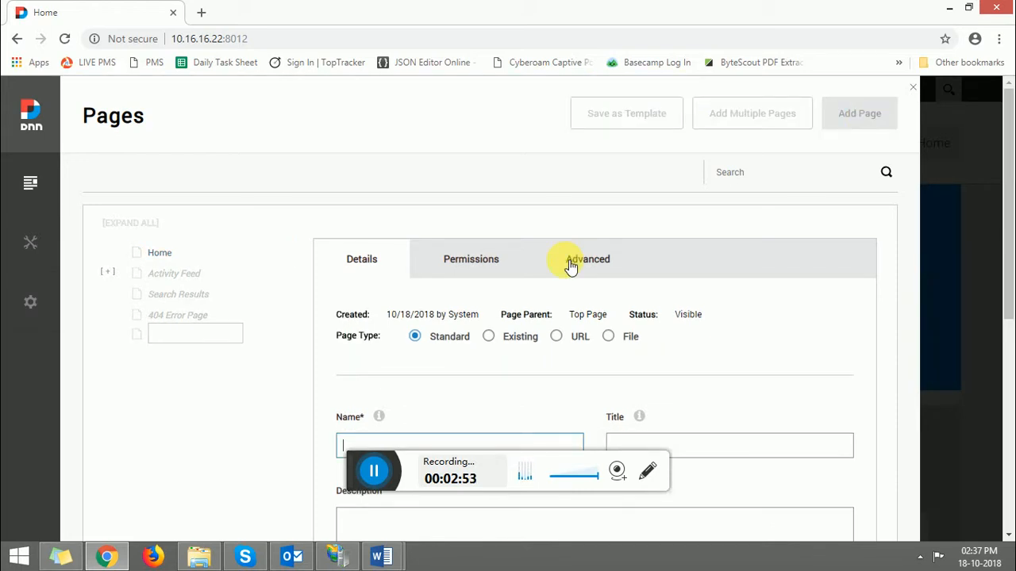
click(373, 471)
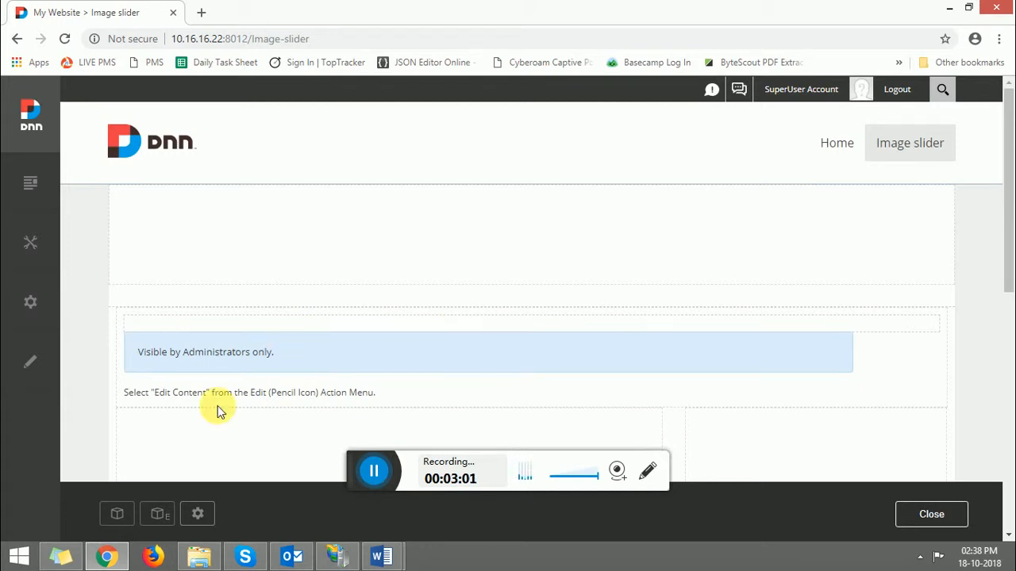
- Find the DNN Image Slider module by searching for "image" and place it above the existing module on the page
click(117, 513)
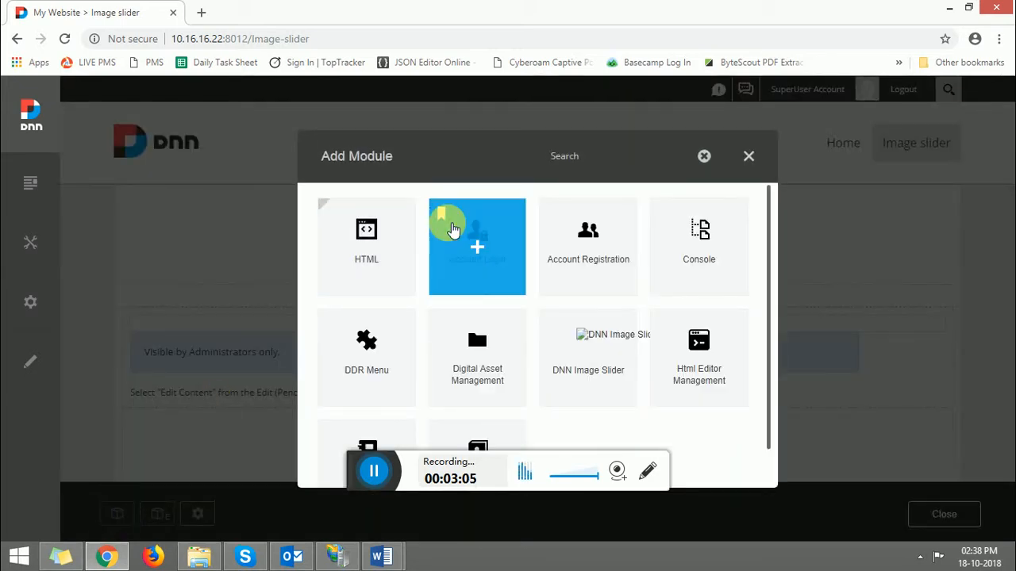
text(image)
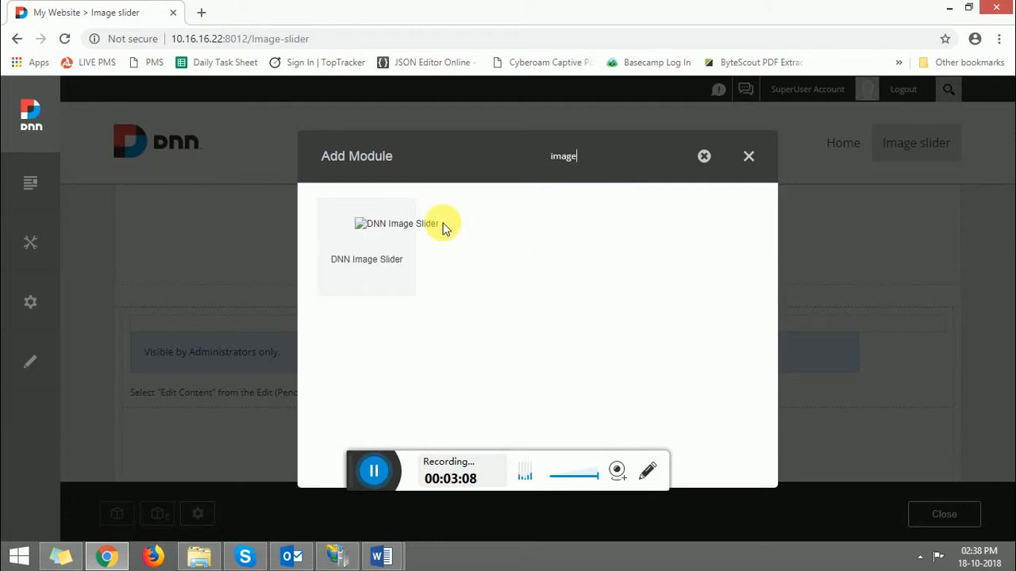
click(353, 260)
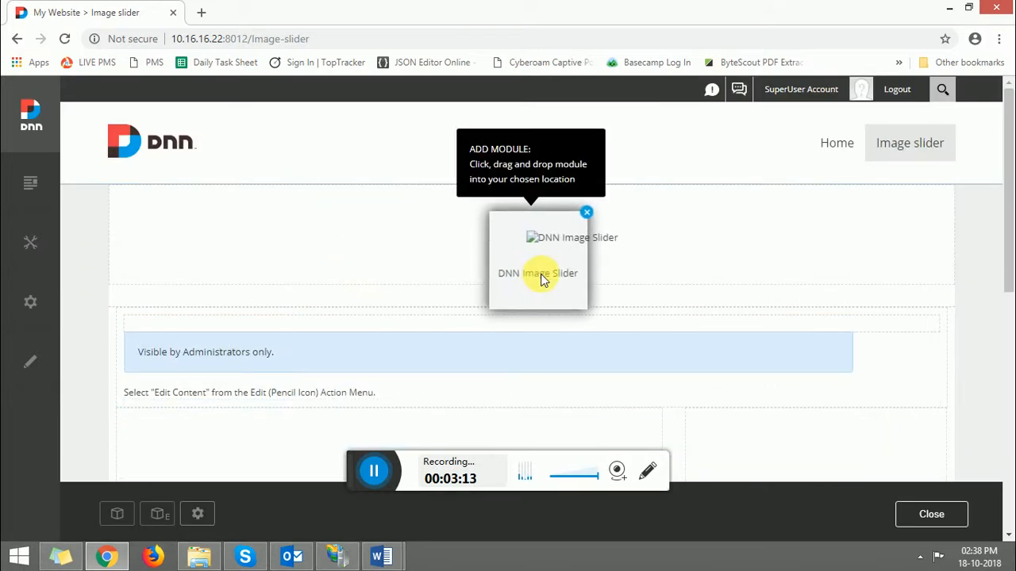
mouse_move(542, 277)
mouse_down()
mouse_move(399, 376)
mouse_move(328, 379)
mouse_move(317, 334)
mouse_up()
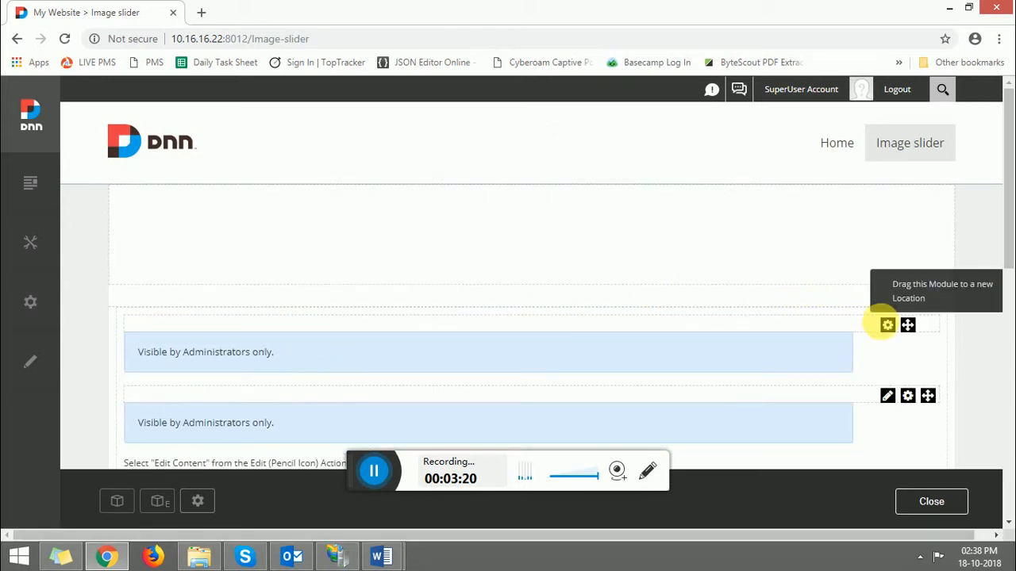
- Open the DNN Image Slider Settings of the newly added module
mouse_move(886, 325)
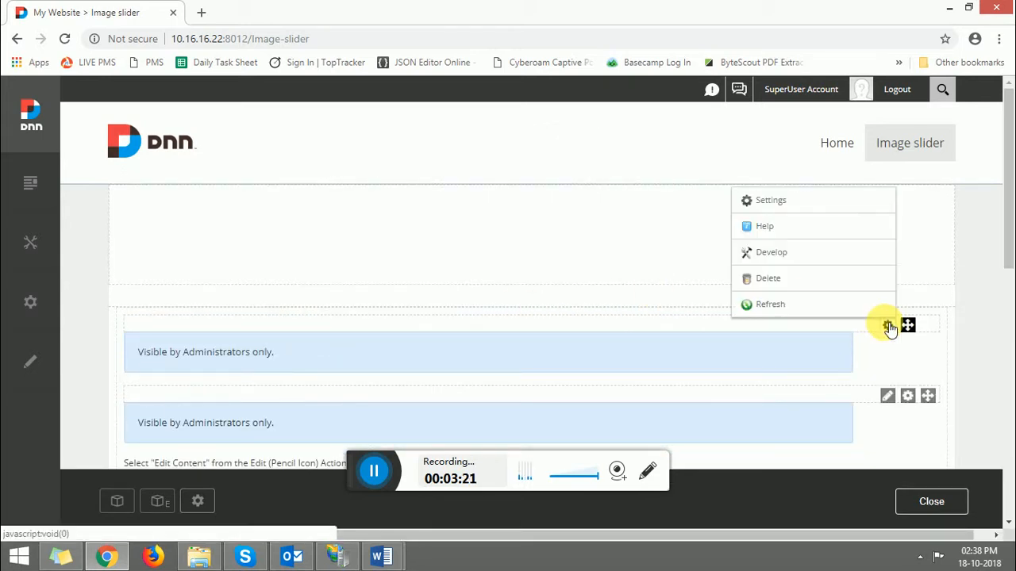
click(781, 213)
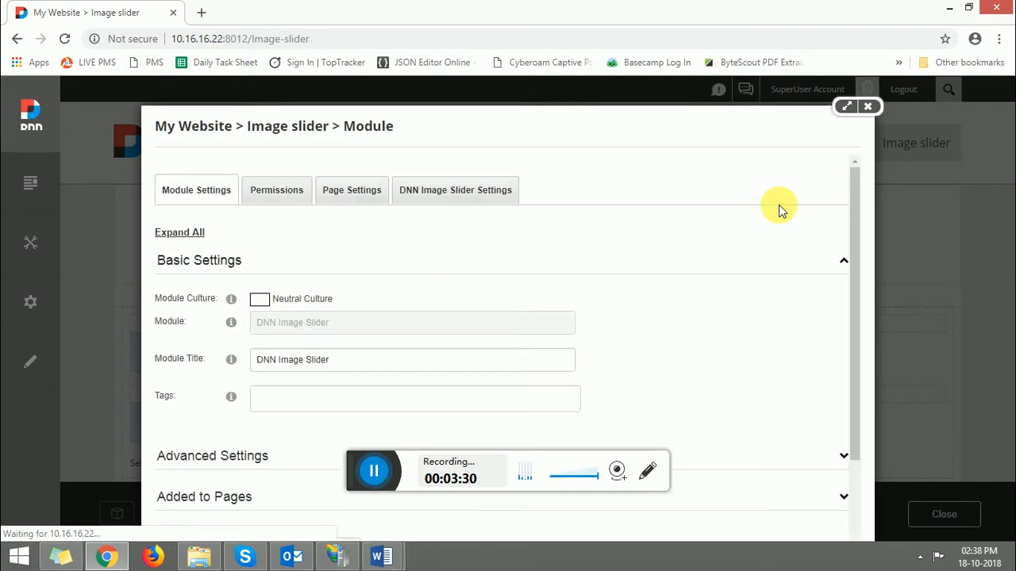
click(472, 191)
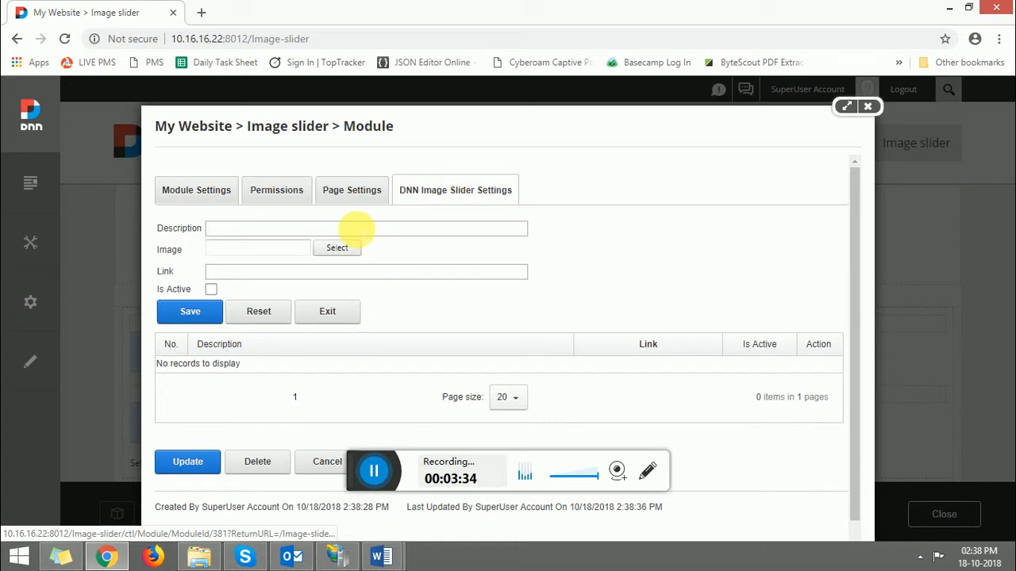
click(354, 230)
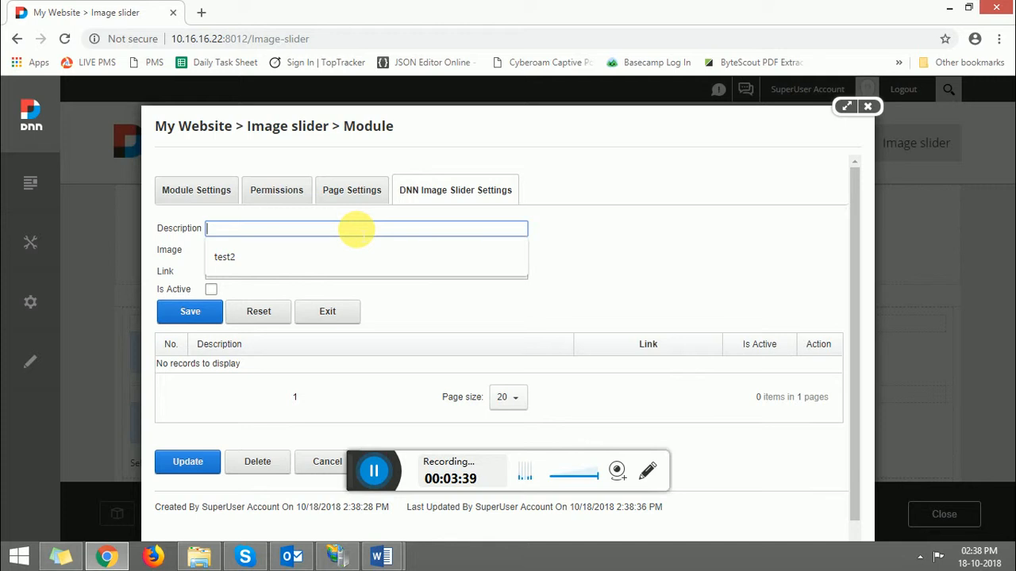
text(Slider)
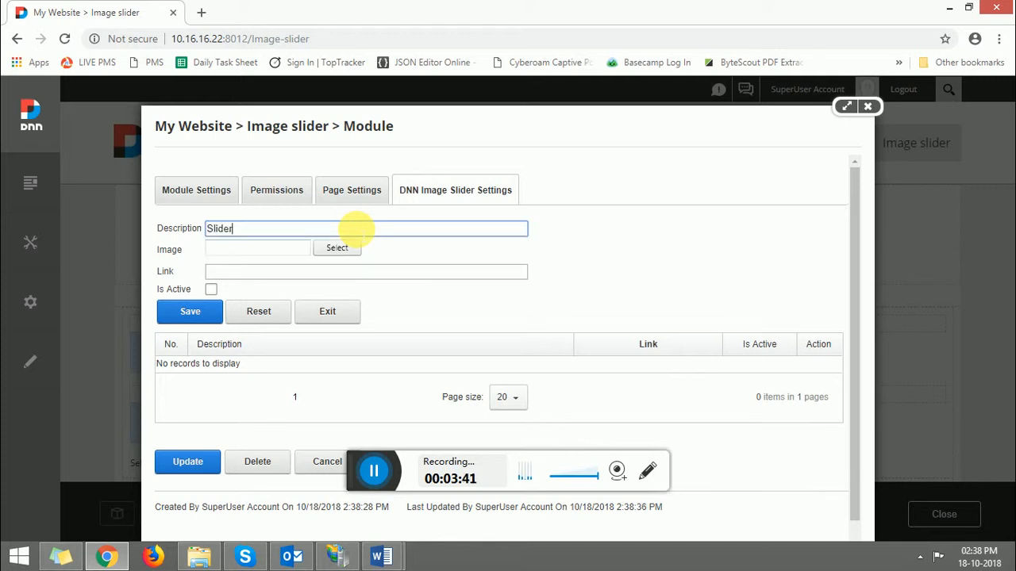
text( Image 1)
click(346, 251)
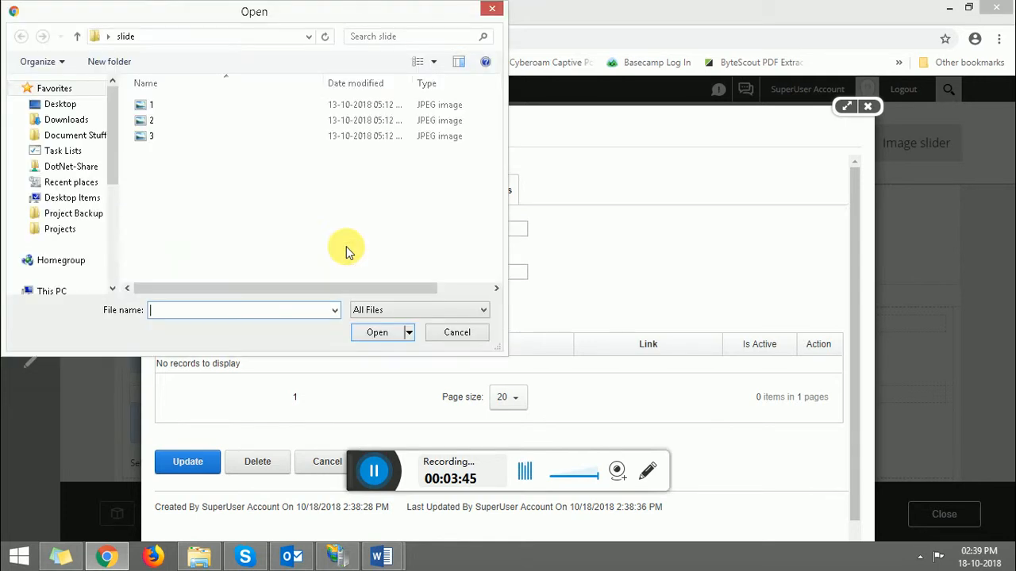
double_click(215, 114)
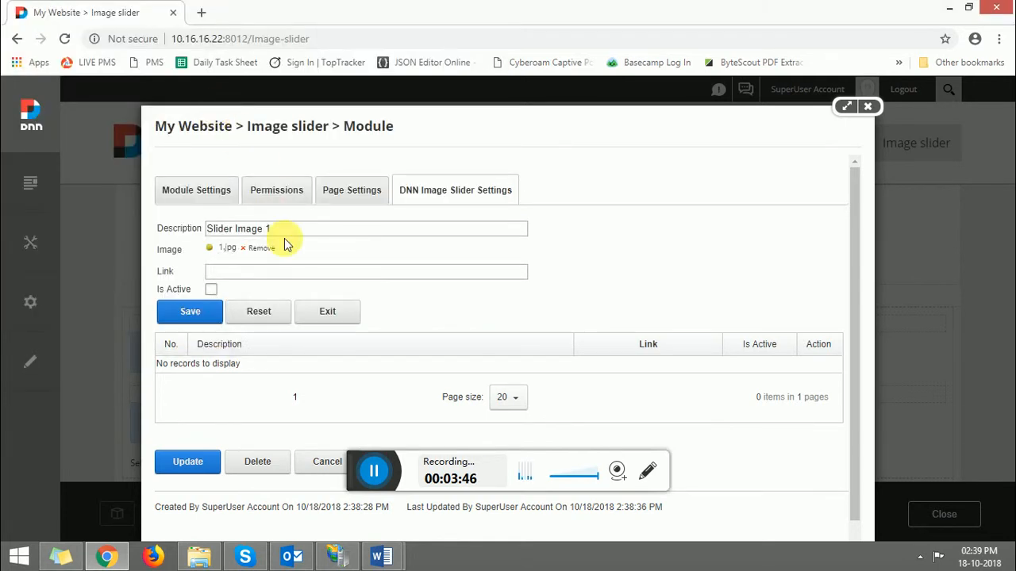
click(287, 272)
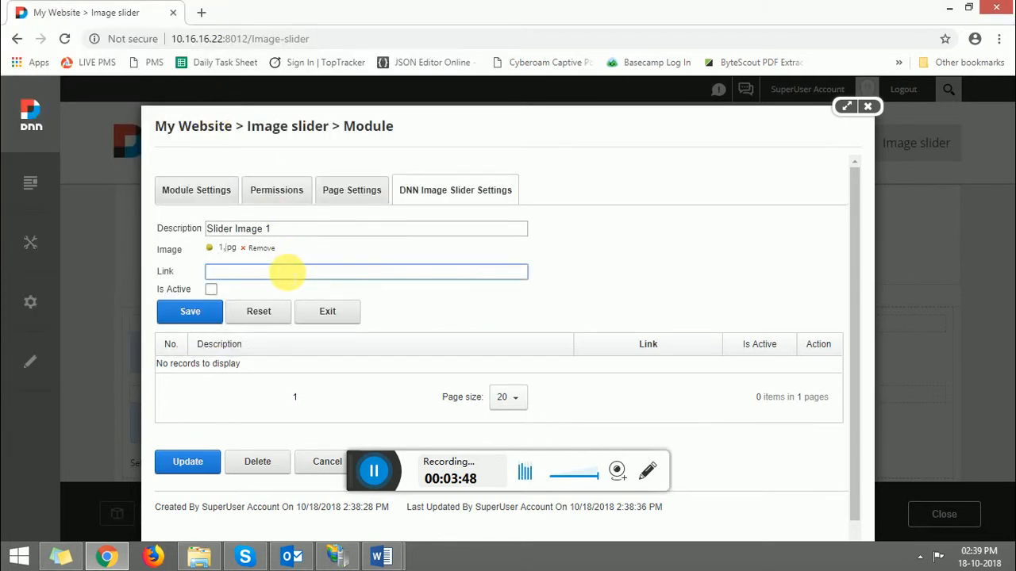
text(www.googl)
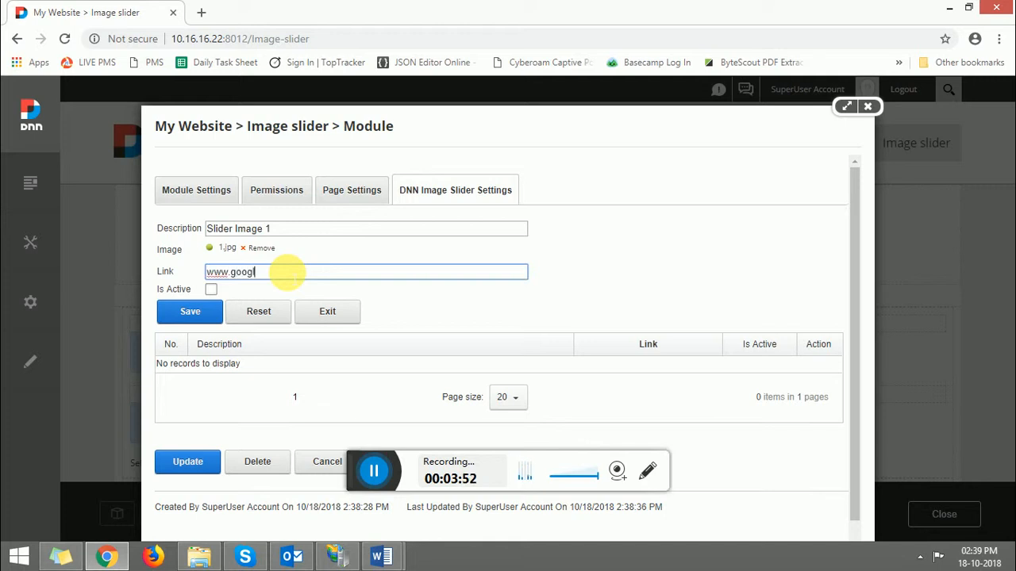
text(e.com)
click(211, 289)
click(189, 315)
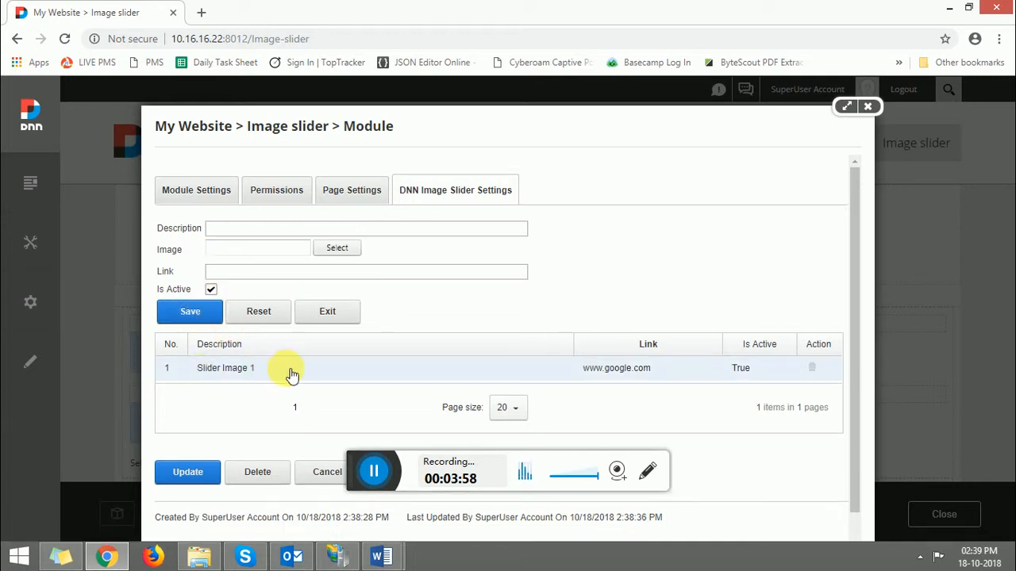
click(230, 229)
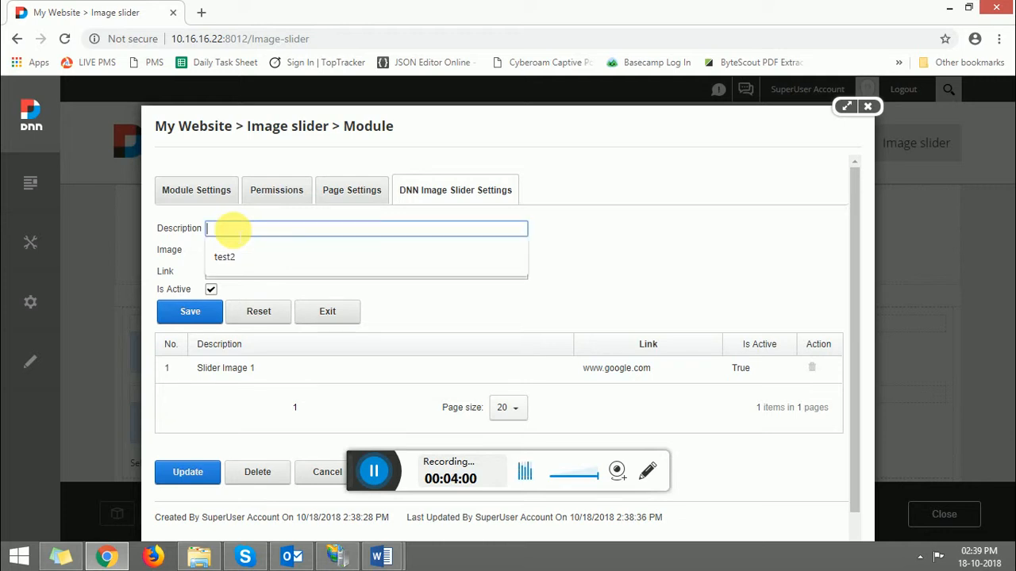
text(Image )
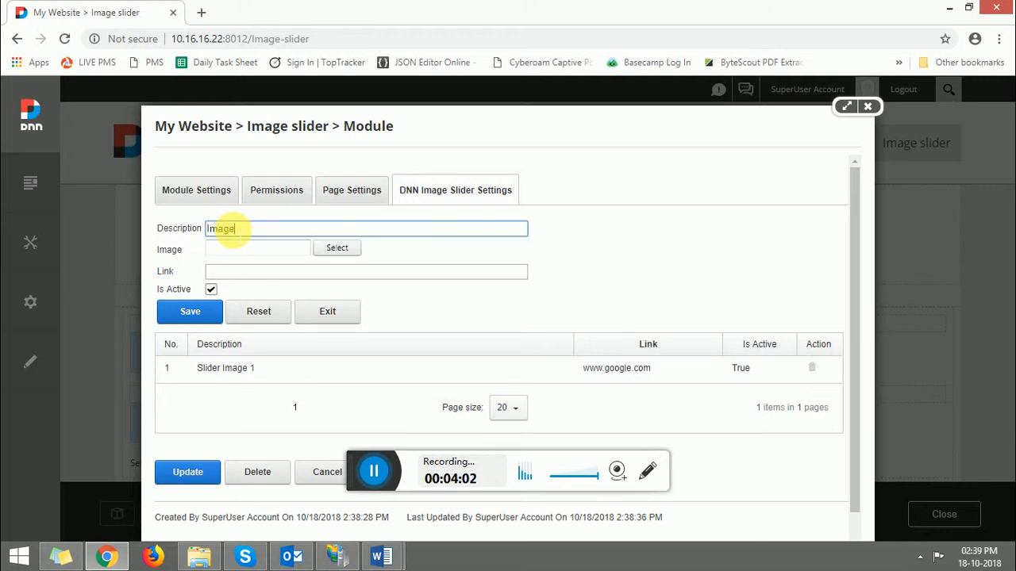
text(Slider 2)
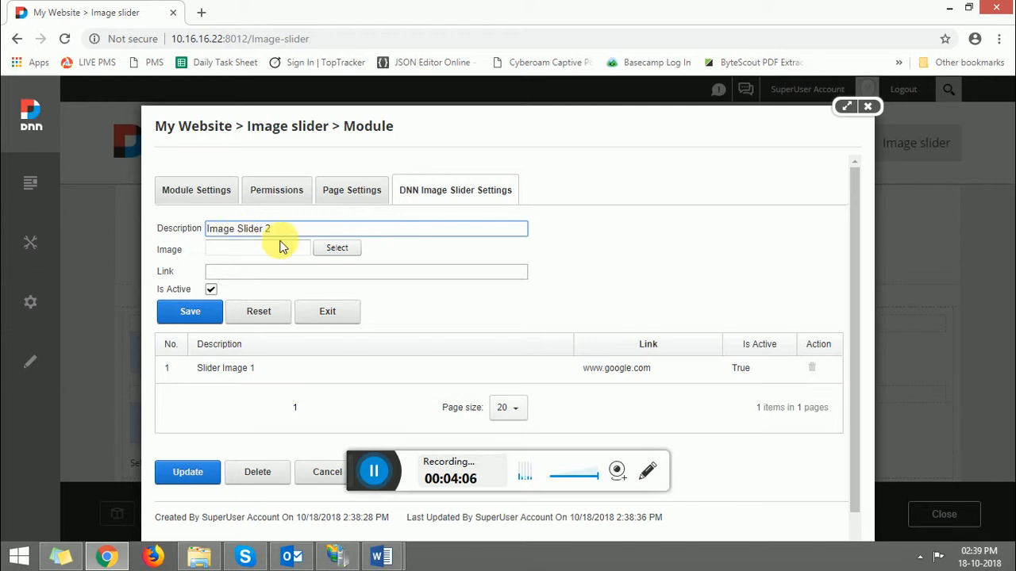
click(335, 249)
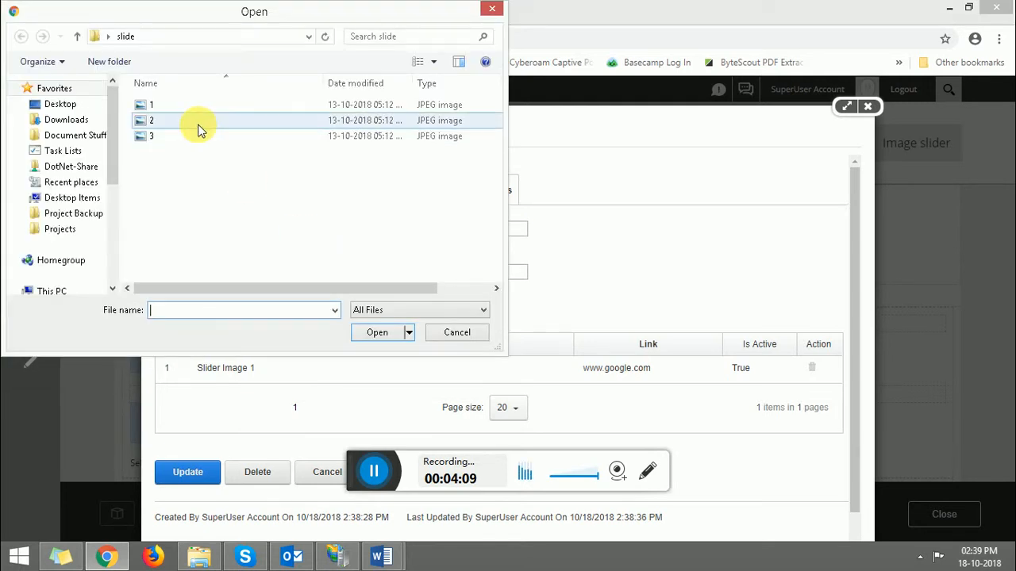
double_click(198, 130)
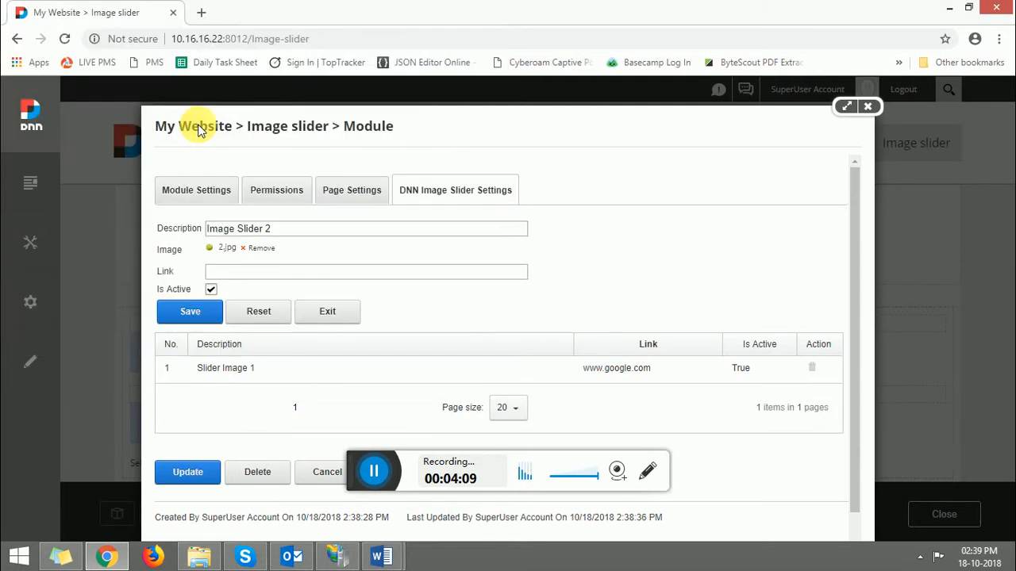
click(254, 271)
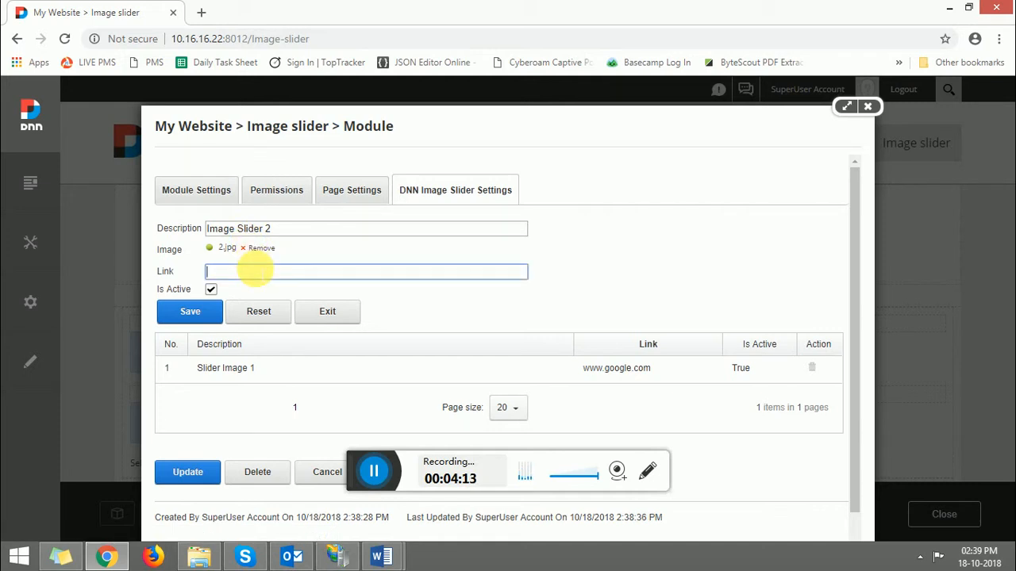
text(www.yahoo.com)
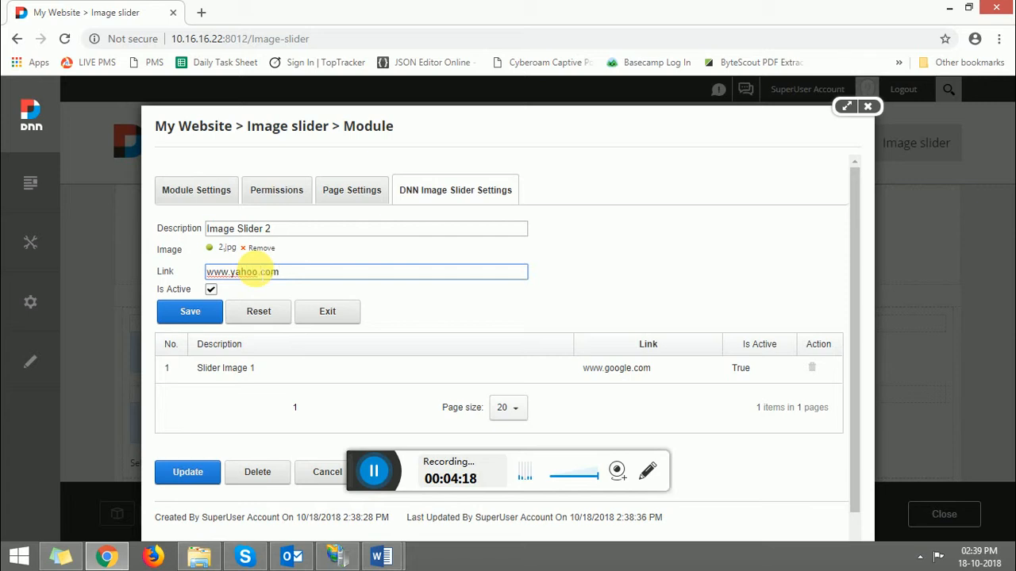
click(210, 309)
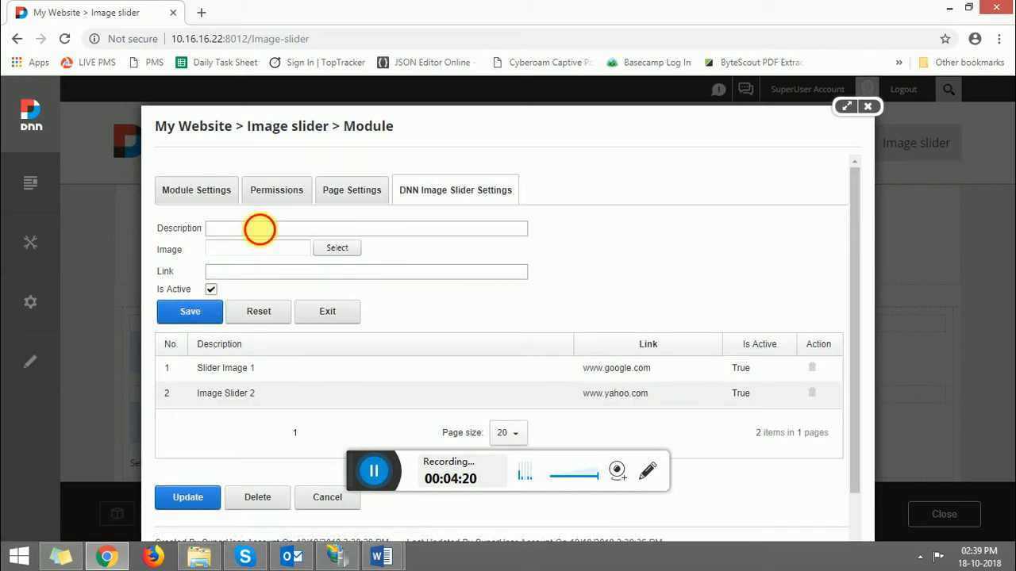
click(259, 228)
text(Images)
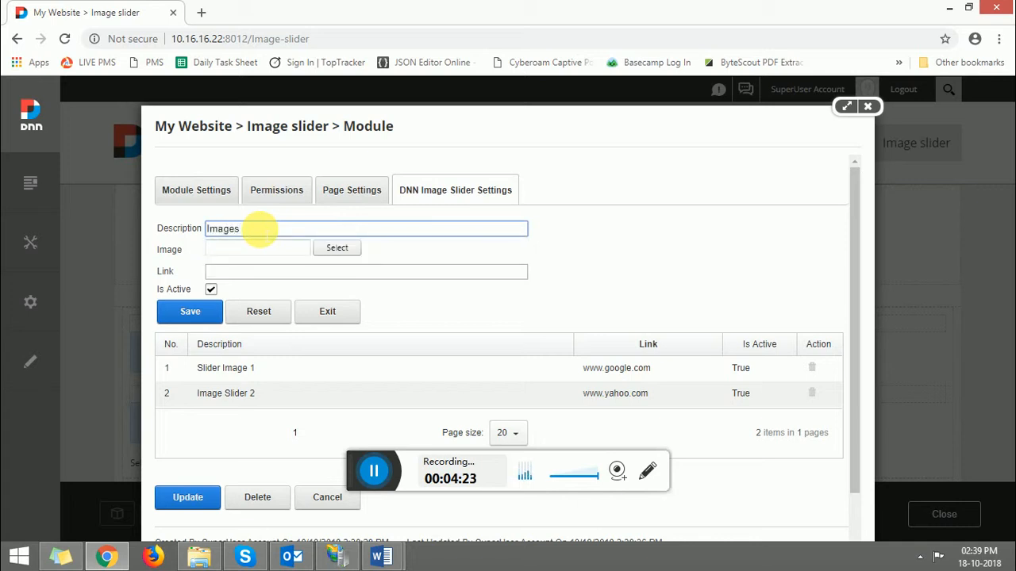
key(BackSpace)
text(Slider 3)
click(335, 248)
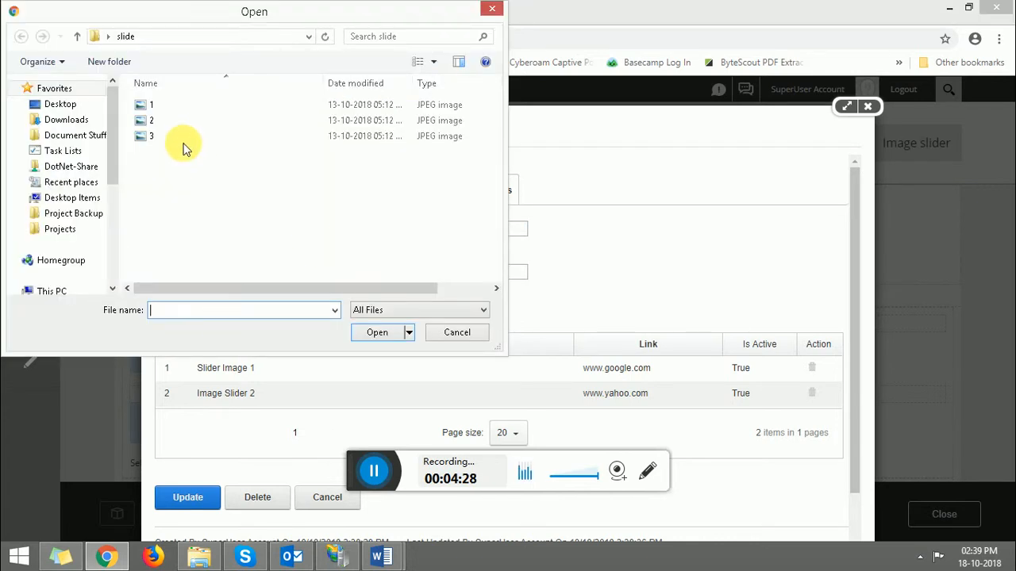
double_click(181, 137)
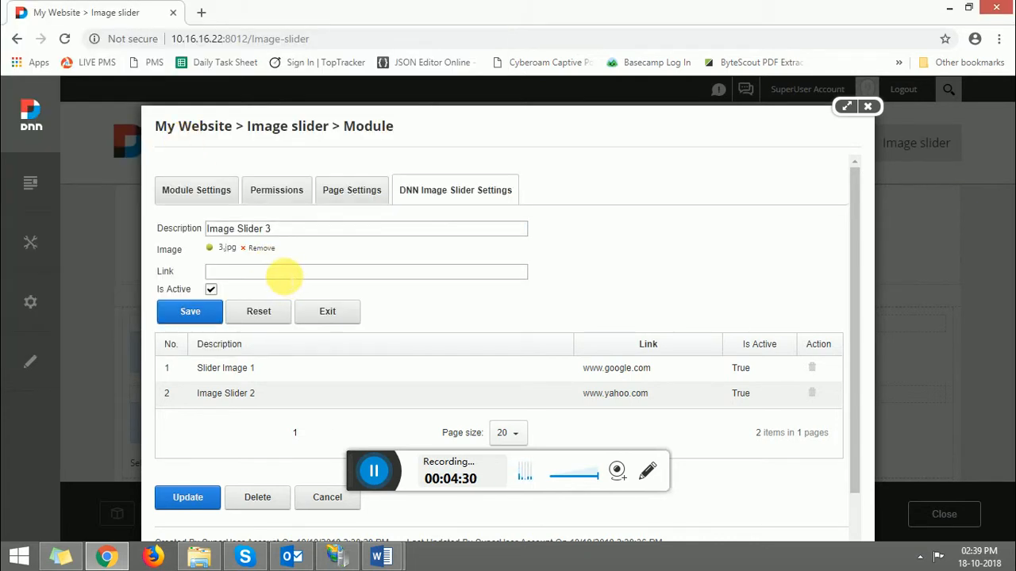
click(284, 272)
text(ww)
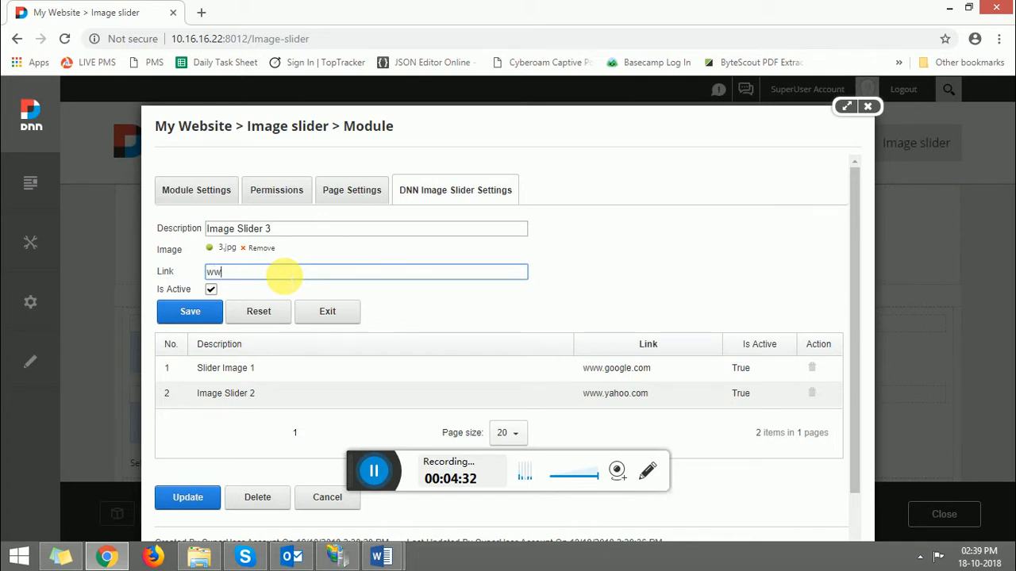
text(w.facebook.com)
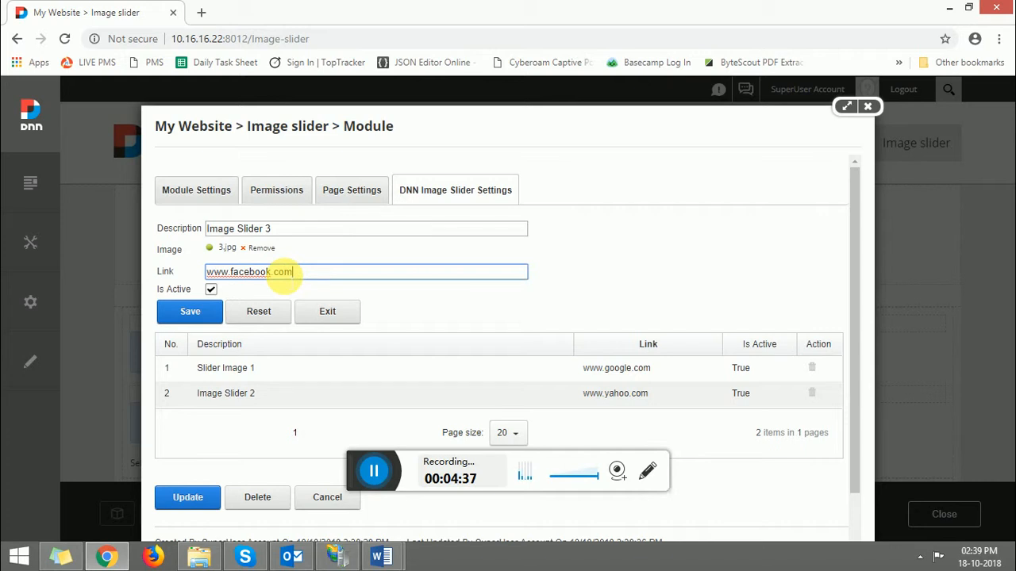
click(195, 318)
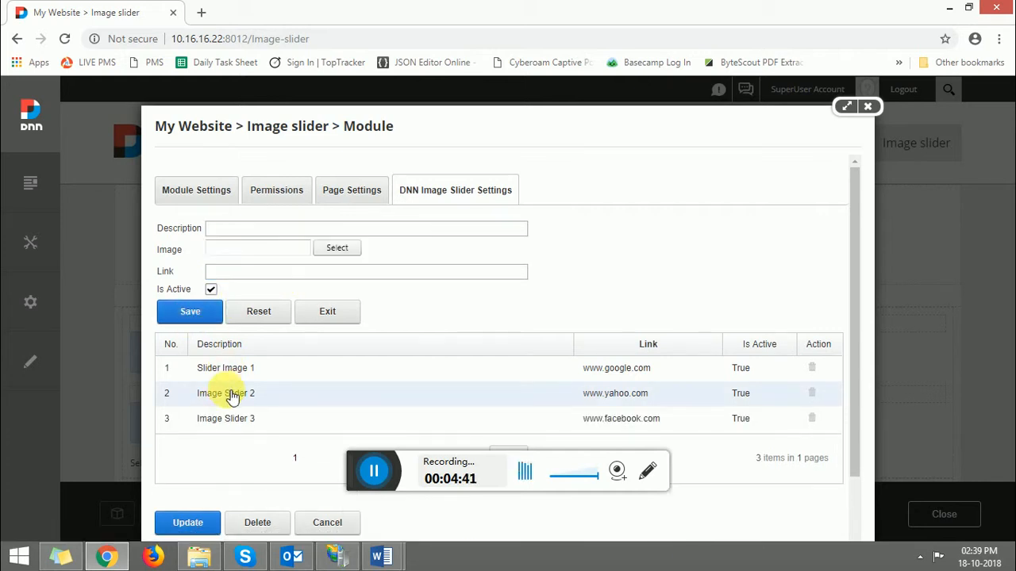
- Update the module settings and check the image slider on the Image slider page
click(192, 519)
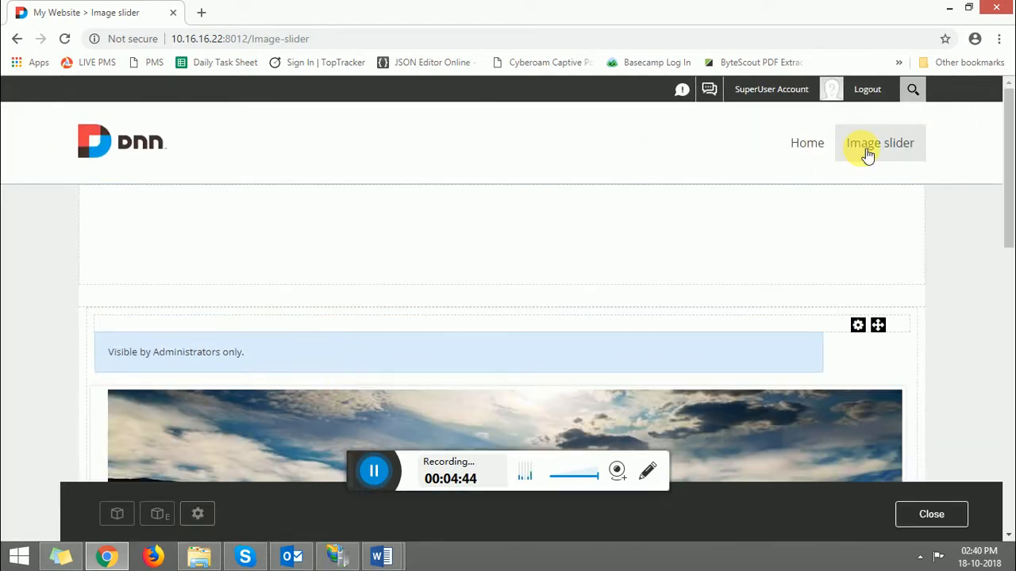
drag(1007, 124, 1006, 202)
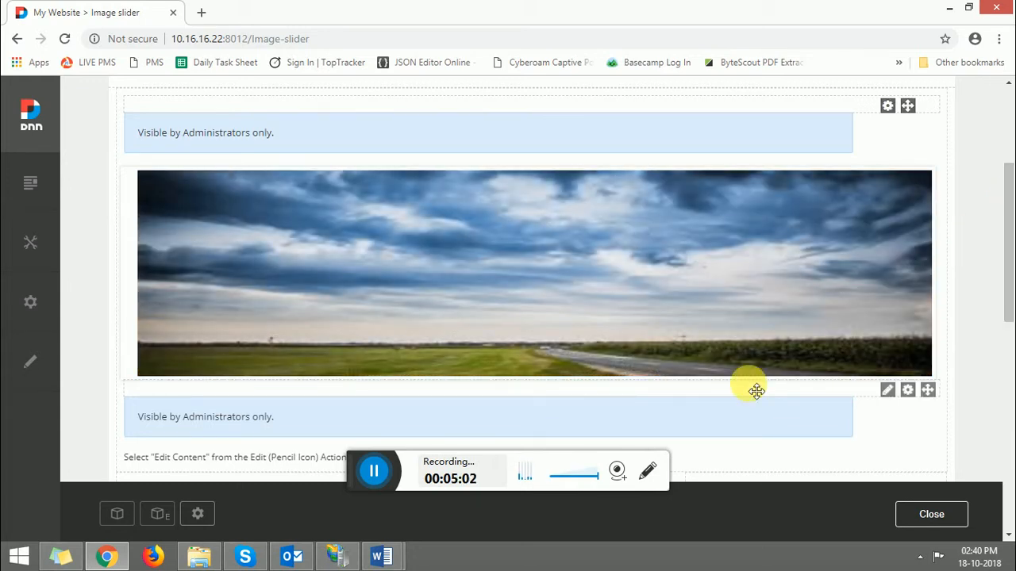
- Switch to the DNN_IMAGE_SLIDER_MODULE_GUIDE document in Word and review its steps for using and configuring the module
mouse_move(384, 558)
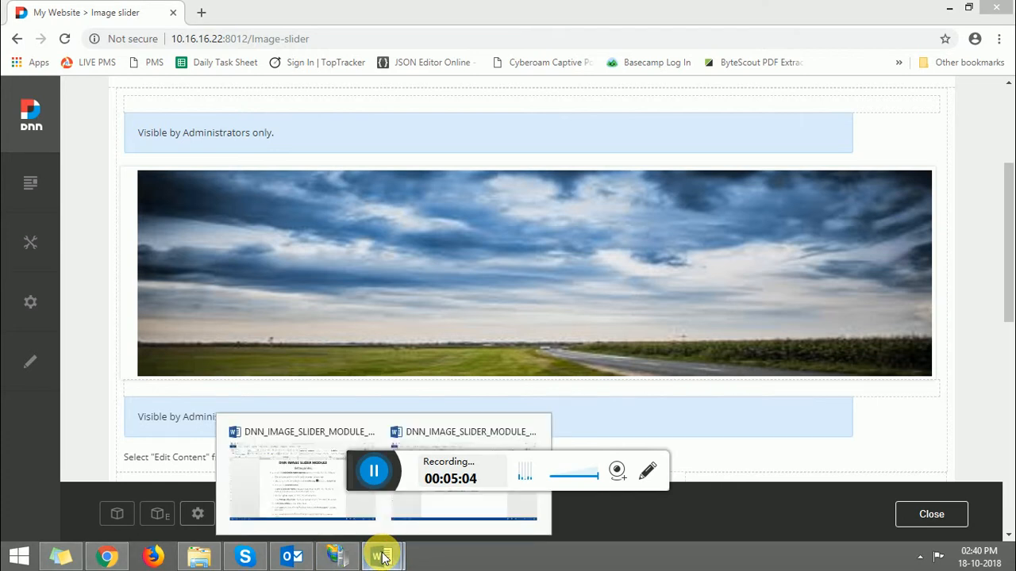
click(314, 484)
drag(1009, 205, 1006, 411)
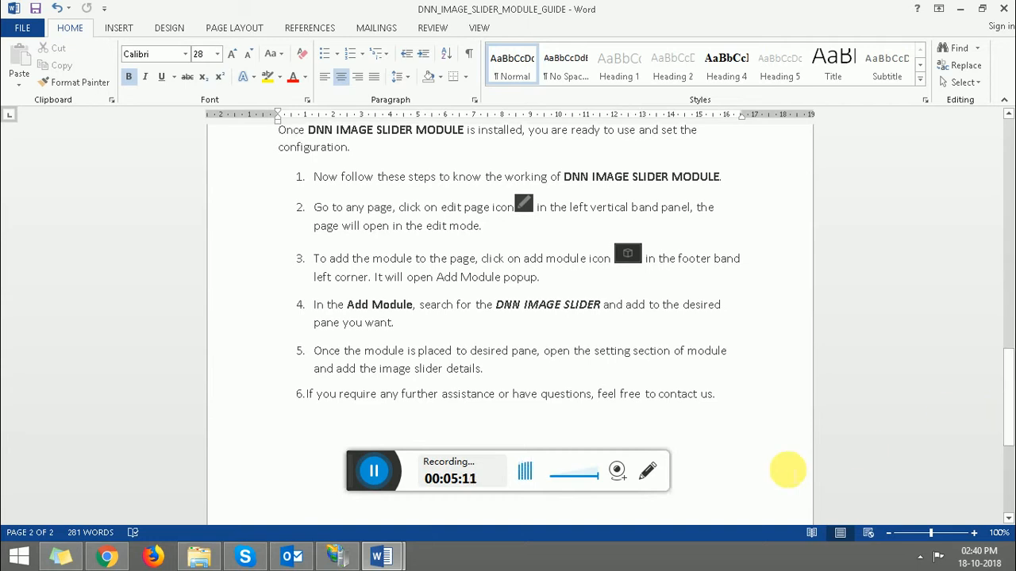